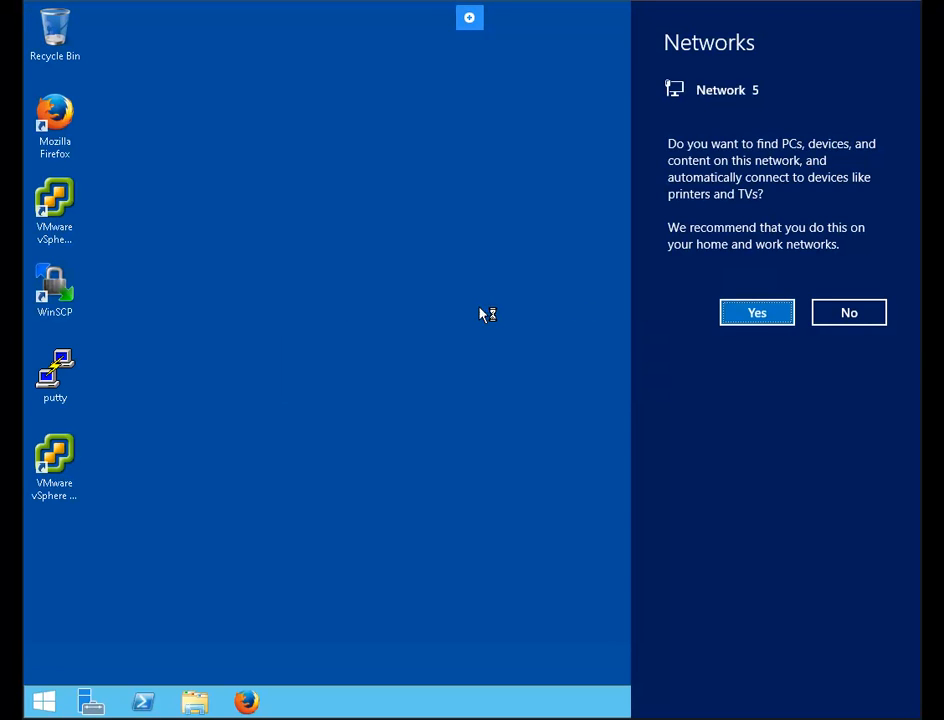
Allow network discovery, and log in to the vSphere Web Client from its desktop shortcut with the prefilled credentials
{"action": "left_click", "coordinate": [750, 318]}
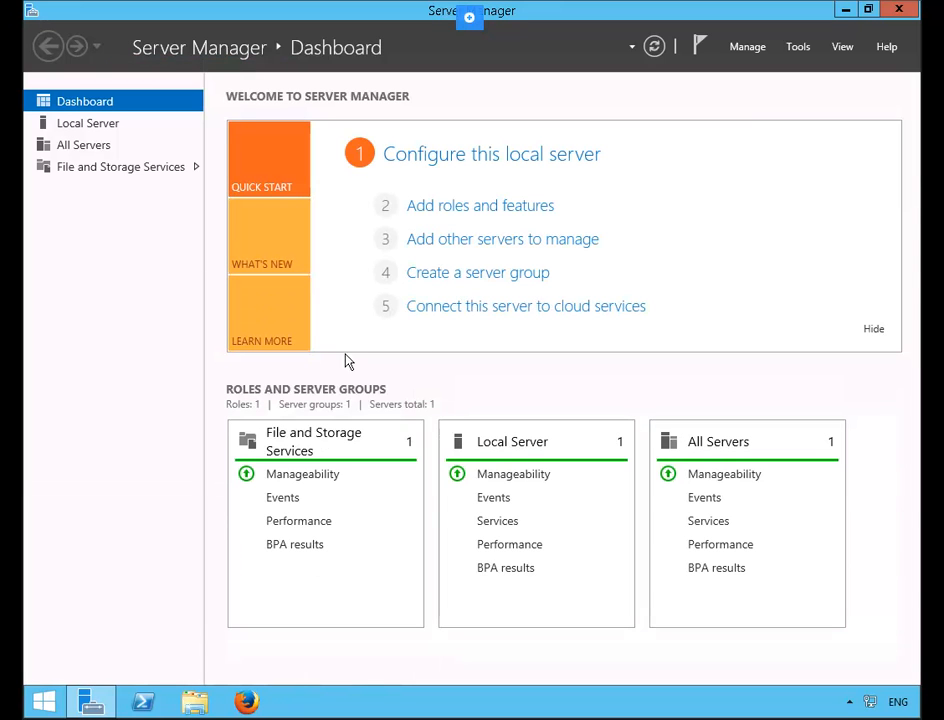
{"action": "left_click", "coordinate": [845, 11]}
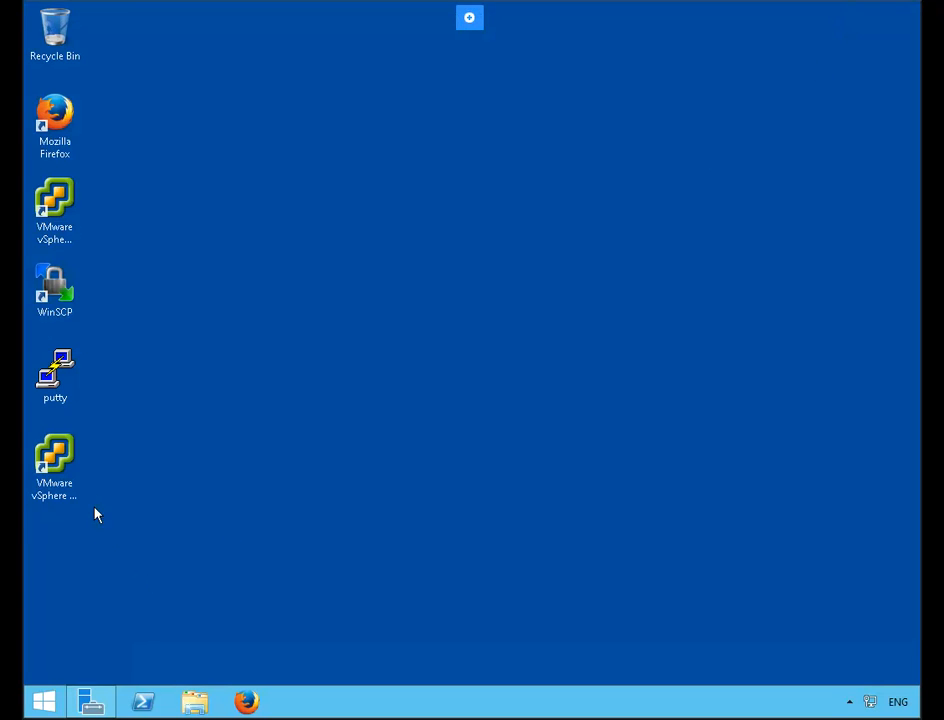
{"action": "left_click", "coordinate": [79, 479]}
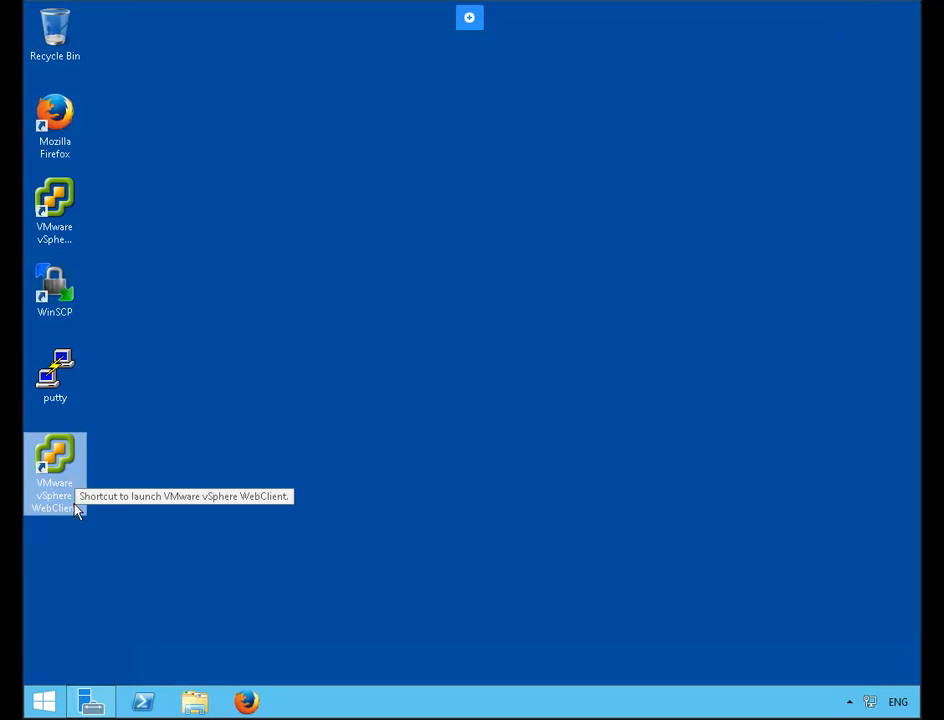
{"action": "double_click", "coordinate": [58, 464]}
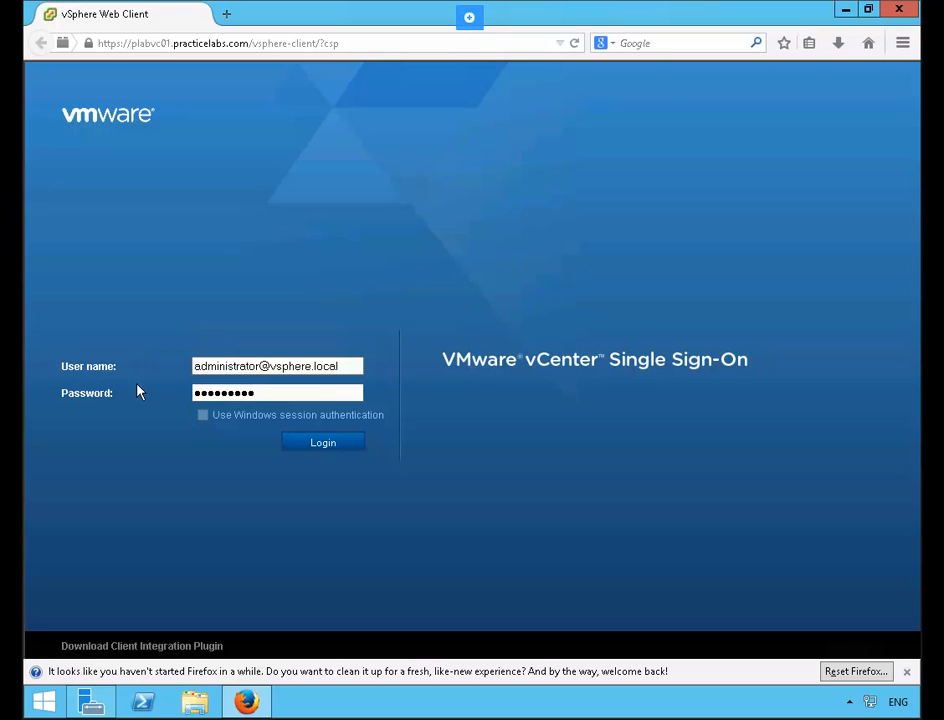
{"action": "left_click", "coordinate": [322, 442]}
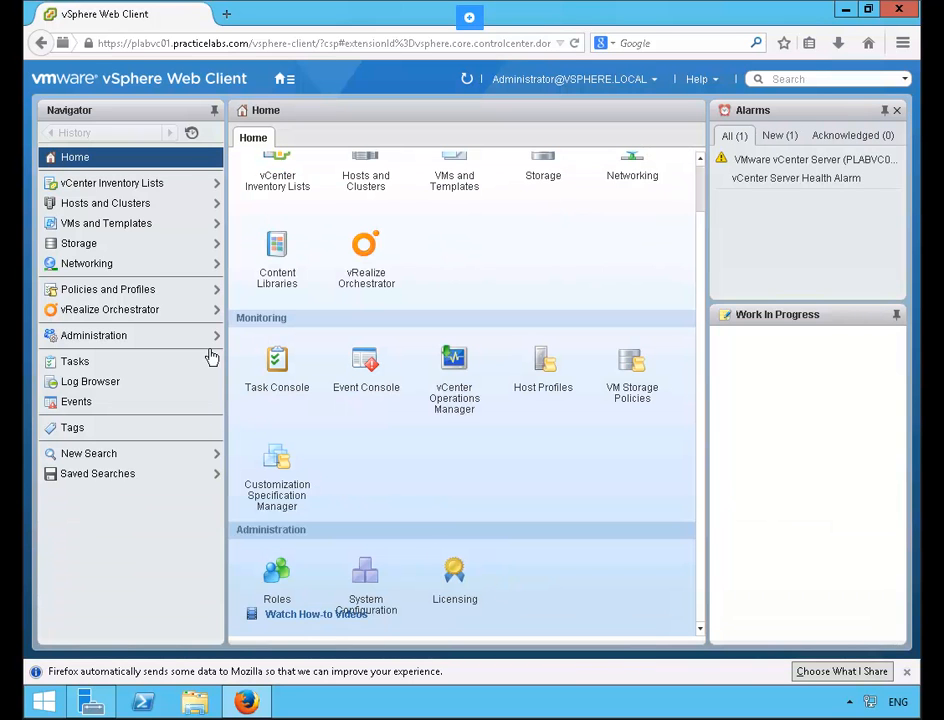
Add PRACTICELABS.COM as an Active Directory (Integrated Windows Authentication) identity source in the Single Sign-On configuration, using the machine account
{"action": "left_click", "coordinate": [211, 344]}
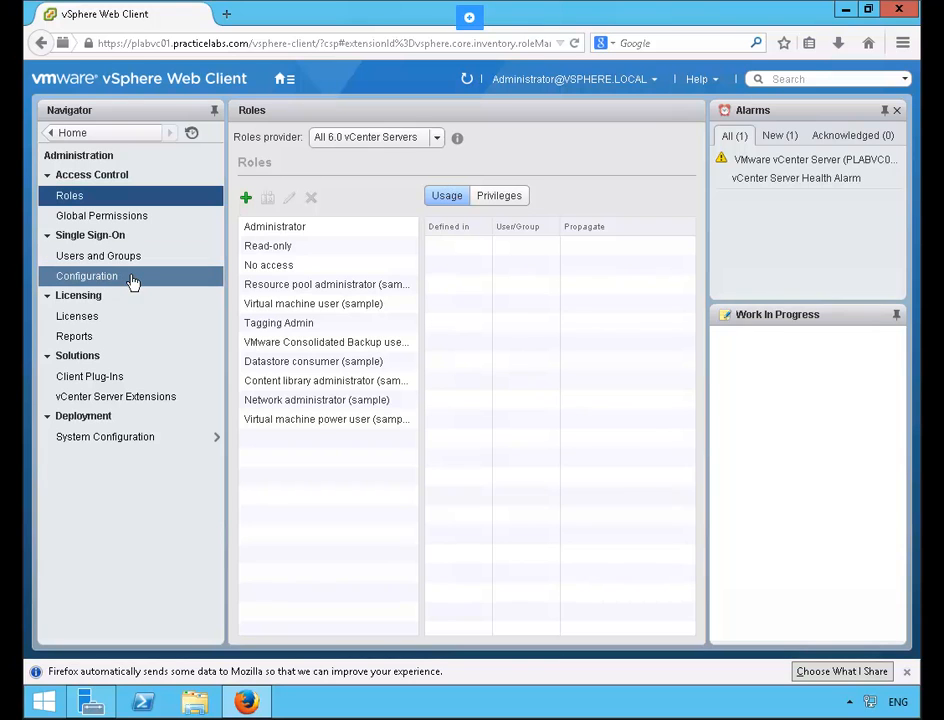
{"action": "left_click", "coordinate": [133, 282]}
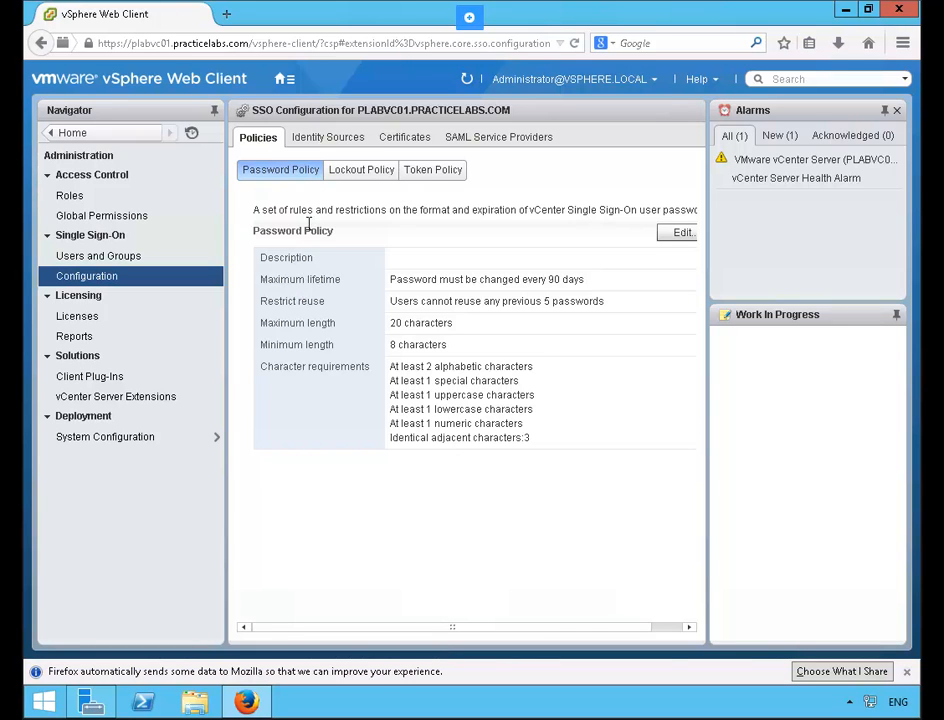
{"action": "left_click", "coordinate": [348, 144]}
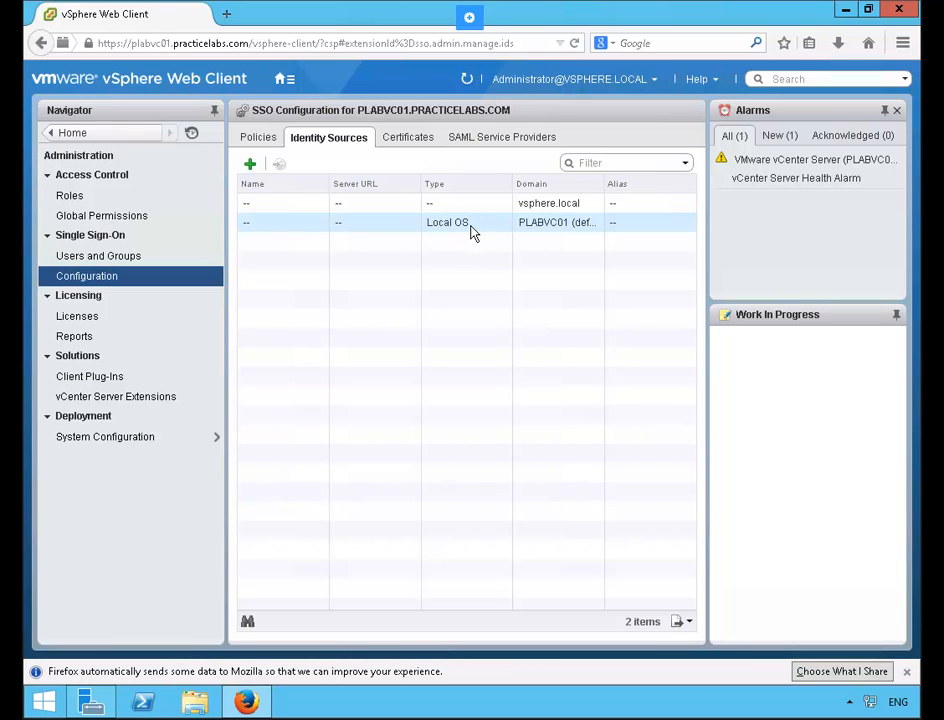
{"action": "left_click", "coordinate": [251, 166]}
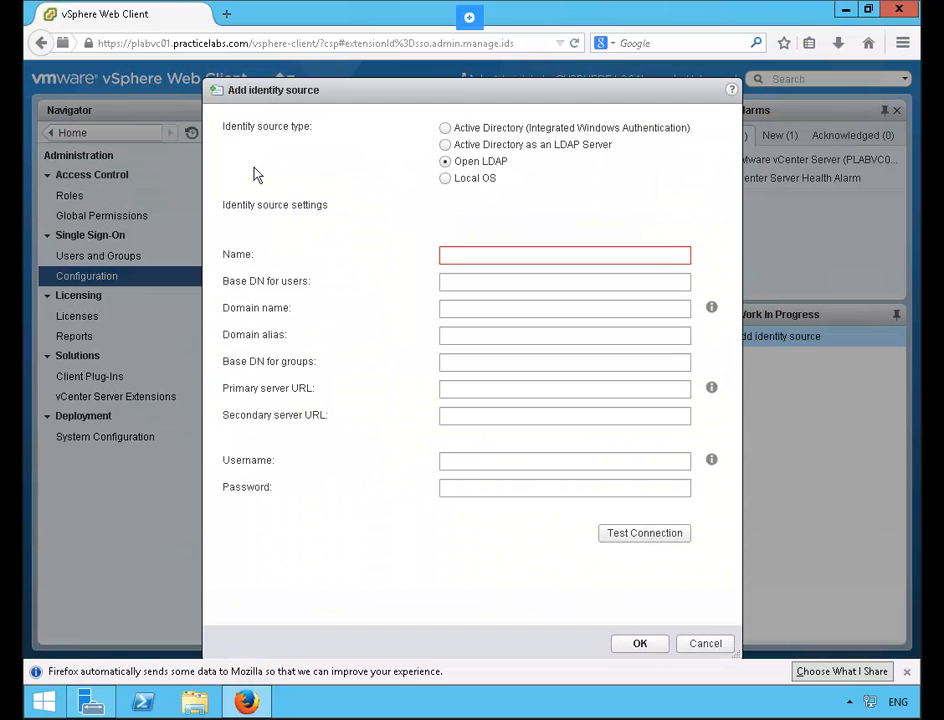
{"action": "left_click", "coordinate": [501, 137]}
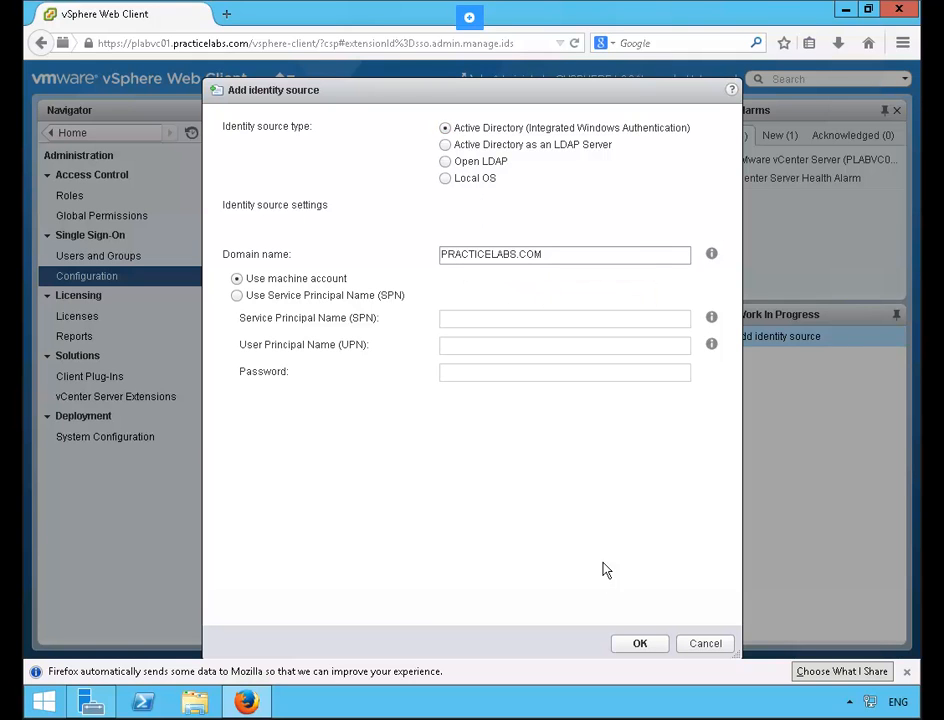
{"action": "left_click", "coordinate": [651, 645]}
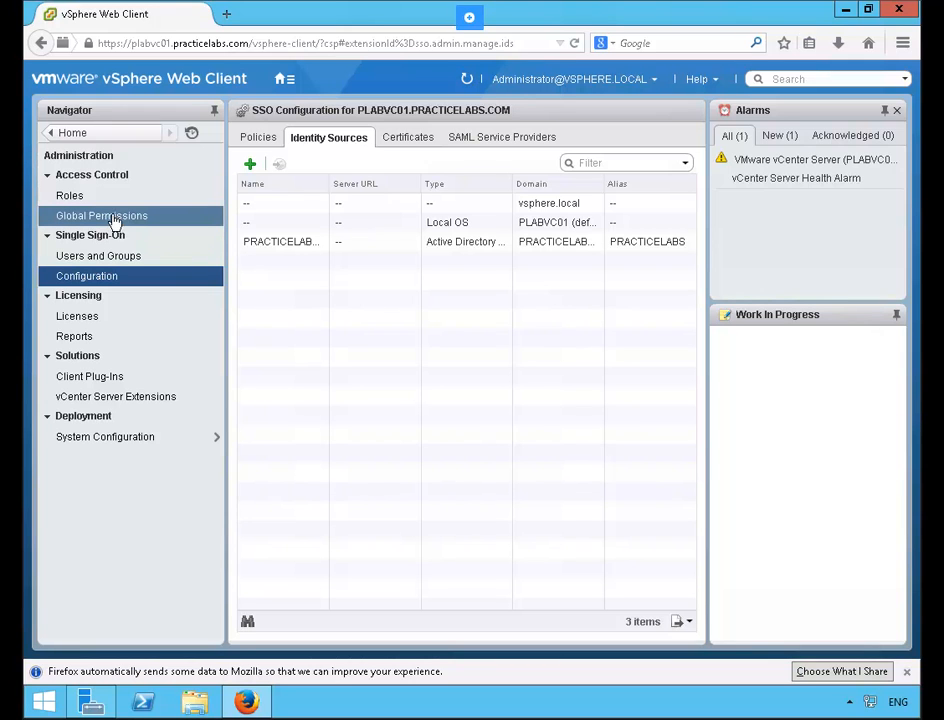
Add a global permission giving the PRACTICELABS.COM domain's Administrator account the Administrator role, propagated to children
{"action": "left_click", "coordinate": [163, 221]}
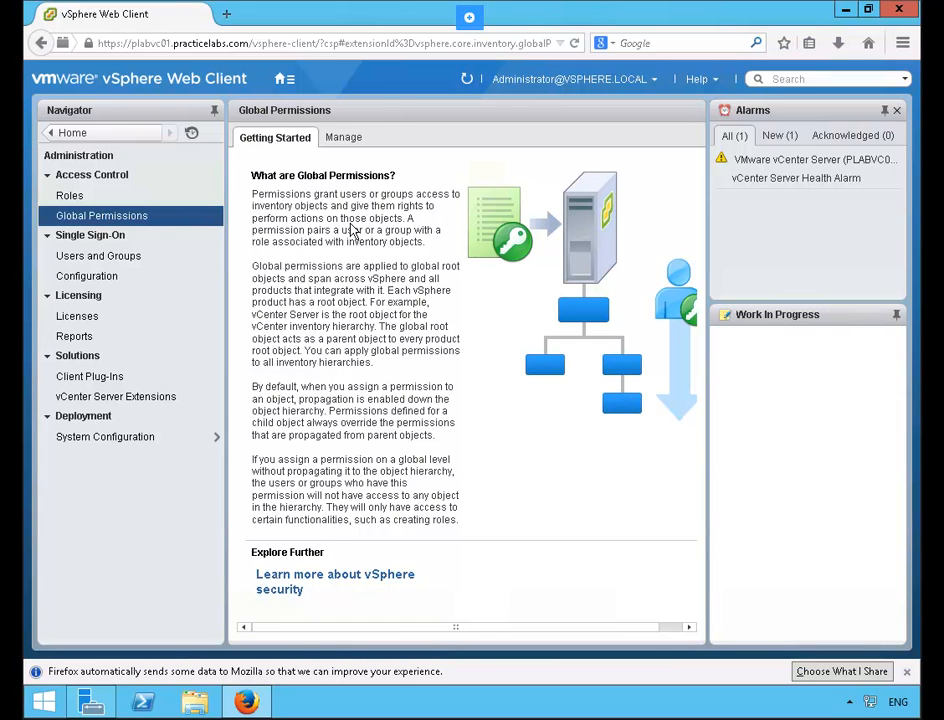
{"action": "left_click", "coordinate": [357, 146]}
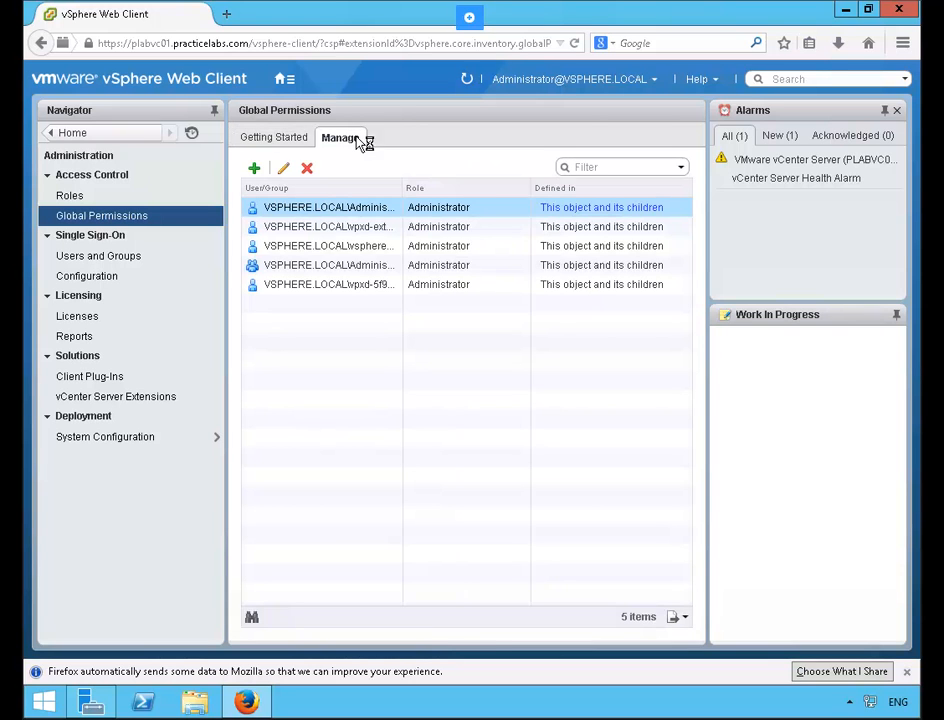
{"action": "left_click", "coordinate": [256, 171]}
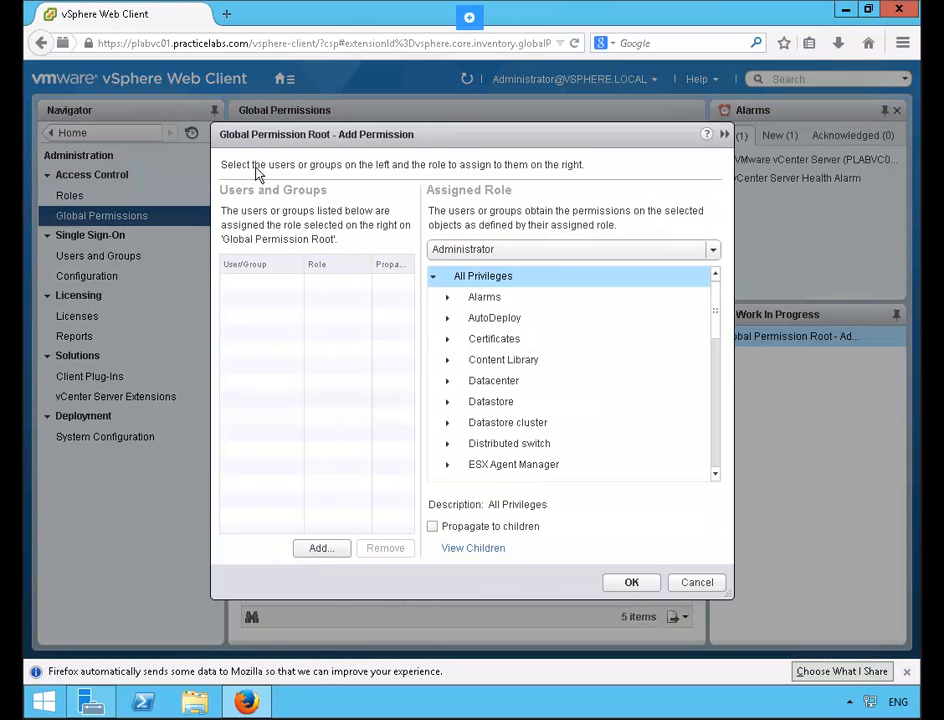
{"action": "left_click", "coordinate": [321, 549]}
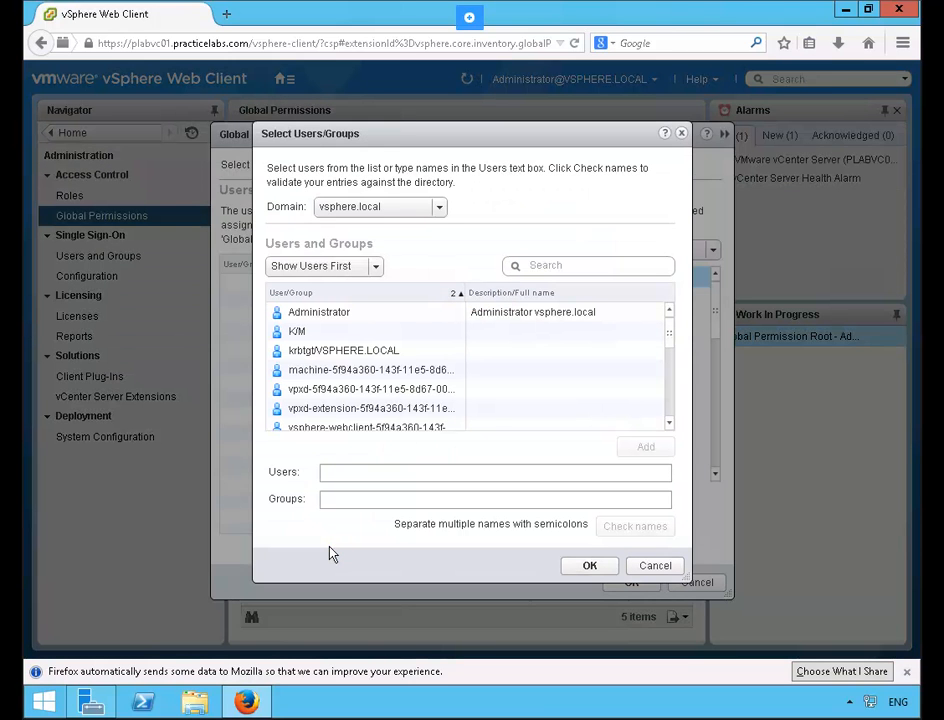
{"action": "left_click", "coordinate": [440, 208]}
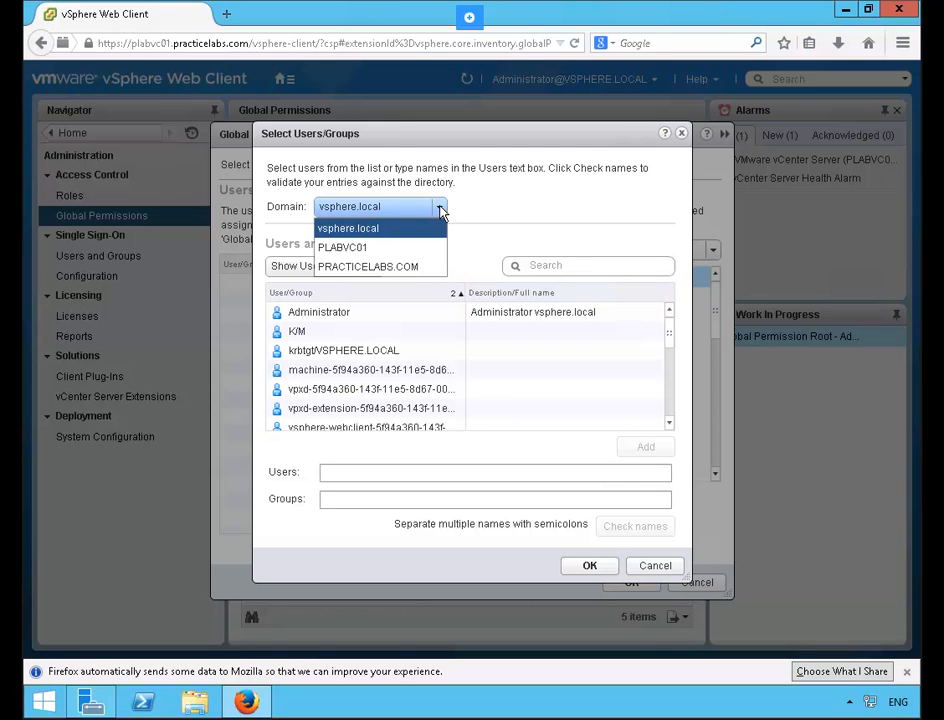
{"action": "left_click", "coordinate": [428, 267]}
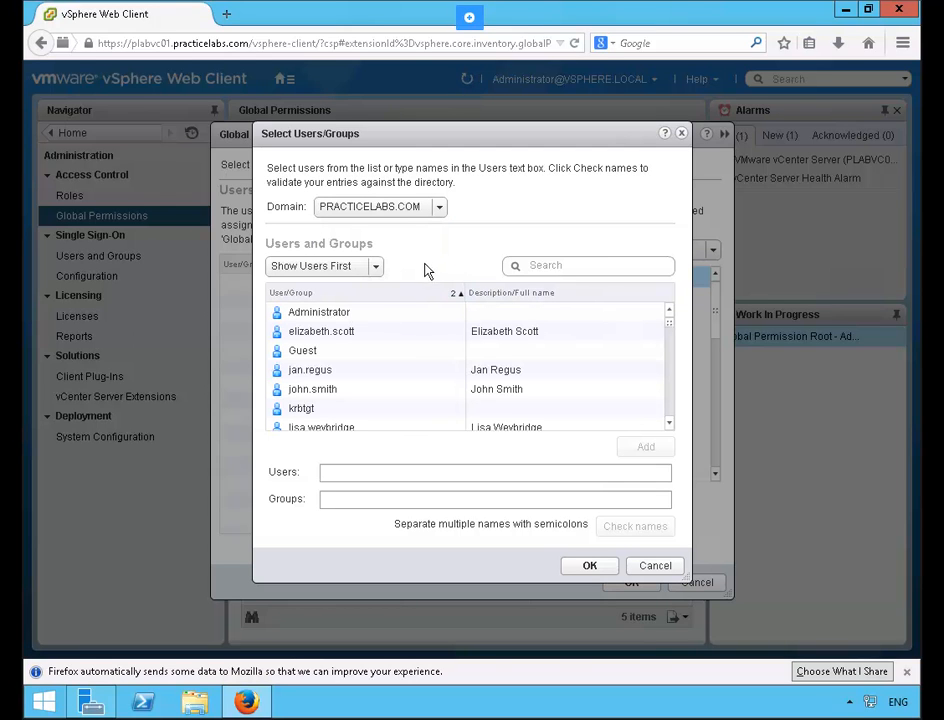
{"action": "left_click", "coordinate": [371, 315]}
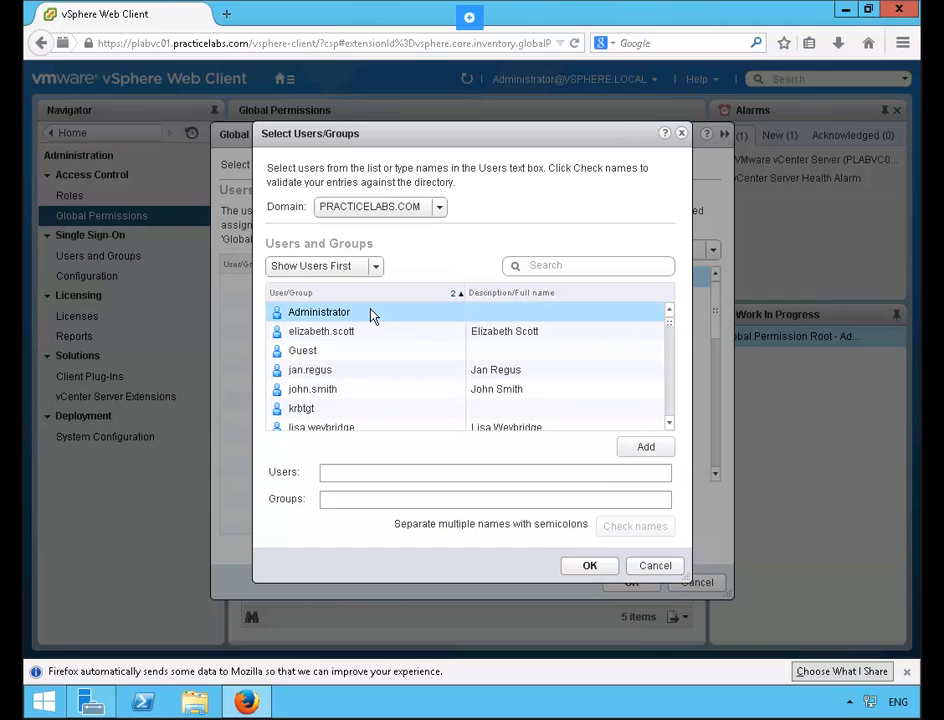
{"action": "left_click", "coordinate": [648, 448]}
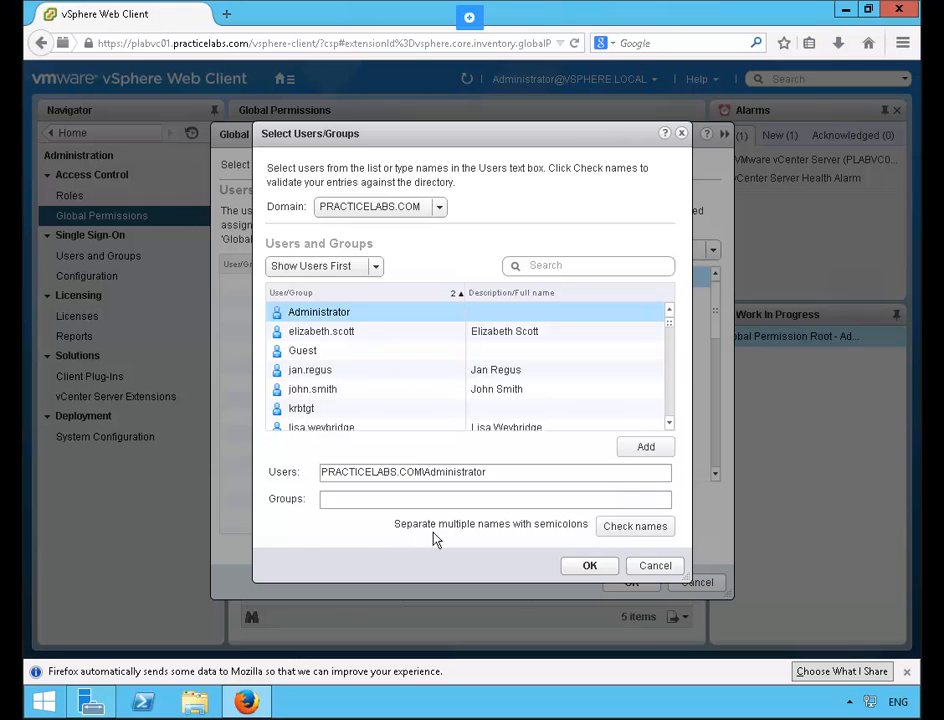
{"action": "left_click", "coordinate": [588, 566]}
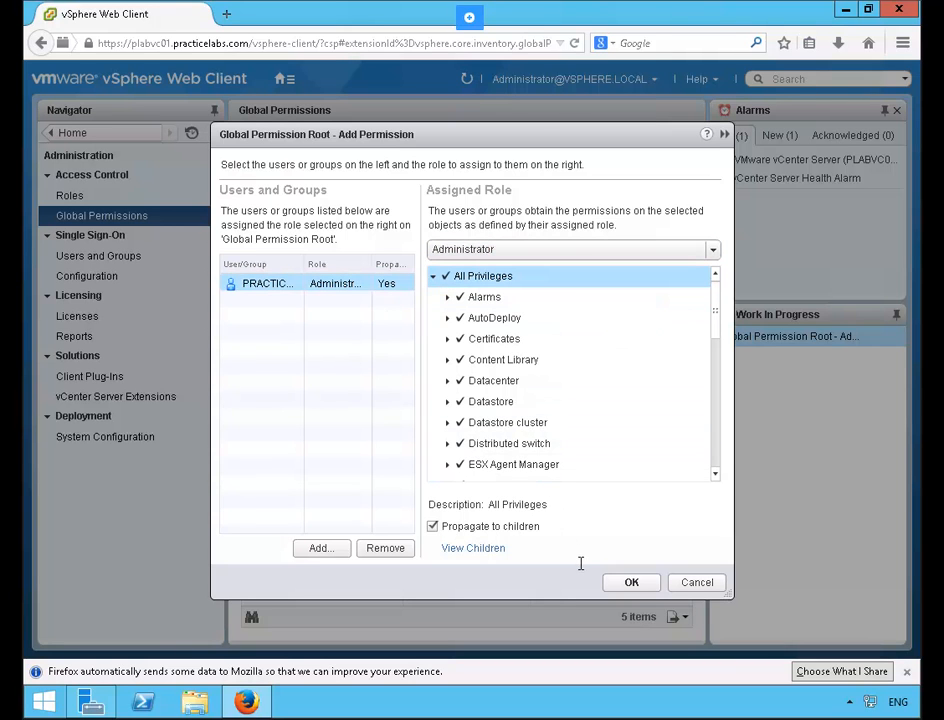
{"action": "left_click", "coordinate": [628, 584]}
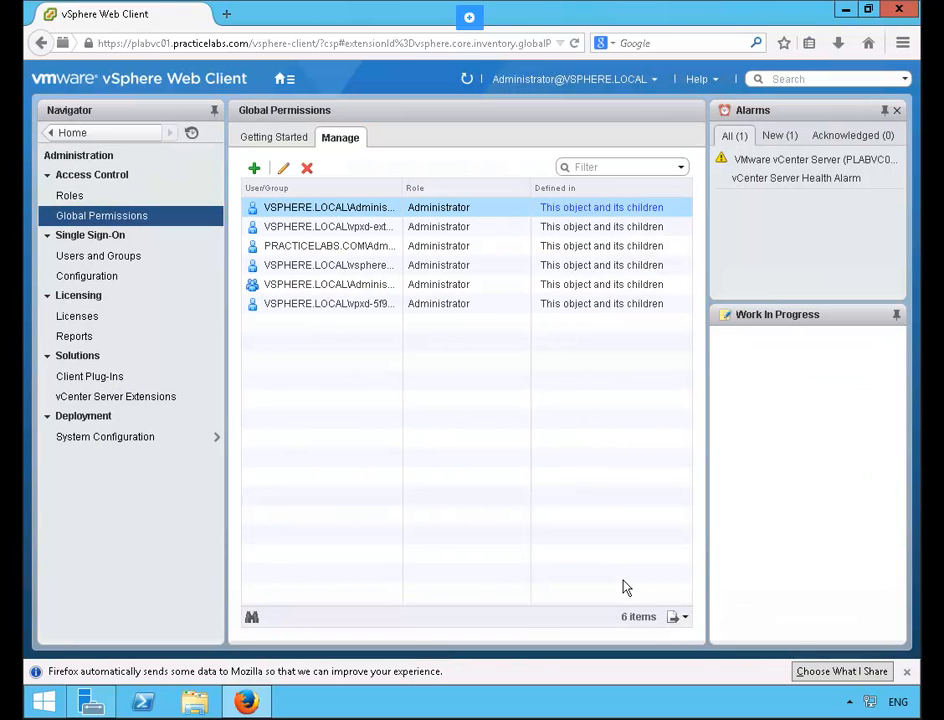
Select the PRACTICELABS.COM Administrator entry in the global permissions, and log out of the web client
{"action": "left_click", "coordinate": [374, 250]}
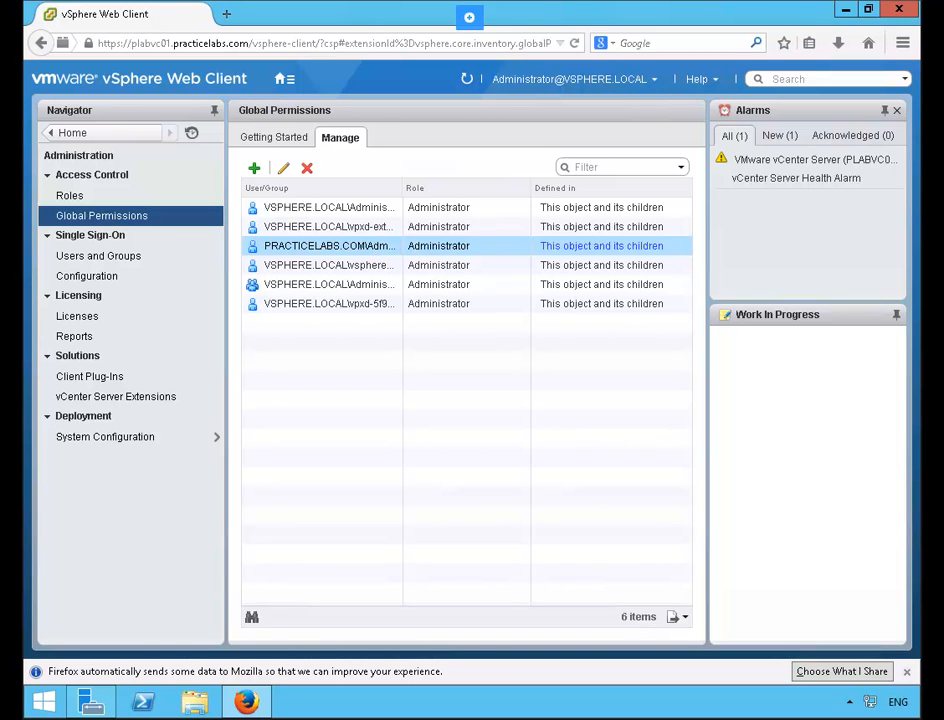
{"action": "left_click", "coordinate": [654, 79]}
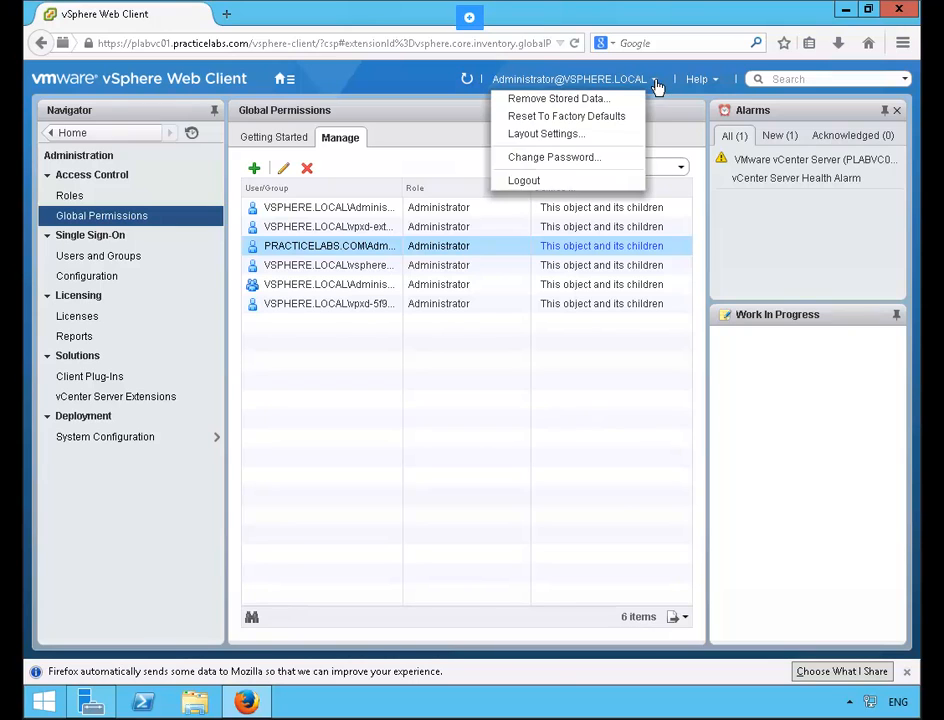
{"action": "left_click", "coordinate": [536, 187]}
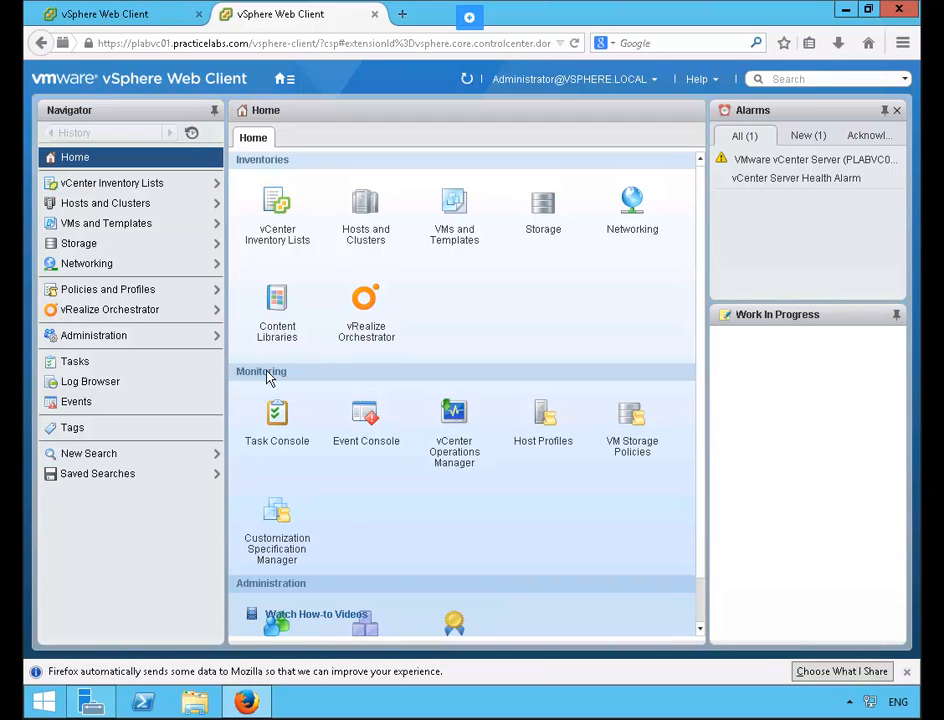
Open the permissions list of the vCenter Server PLABVC01.PRACTICELABS.COM from the vCenter inventory lists
{"action": "left_click", "coordinate": [176, 186]}
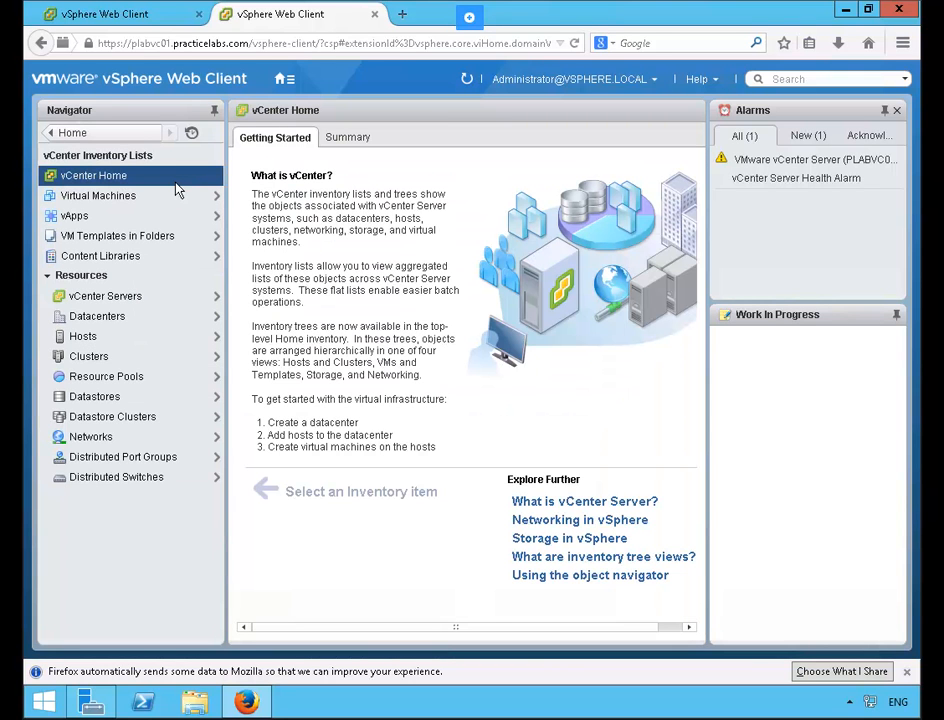
{"action": "left_click", "coordinate": [164, 304]}
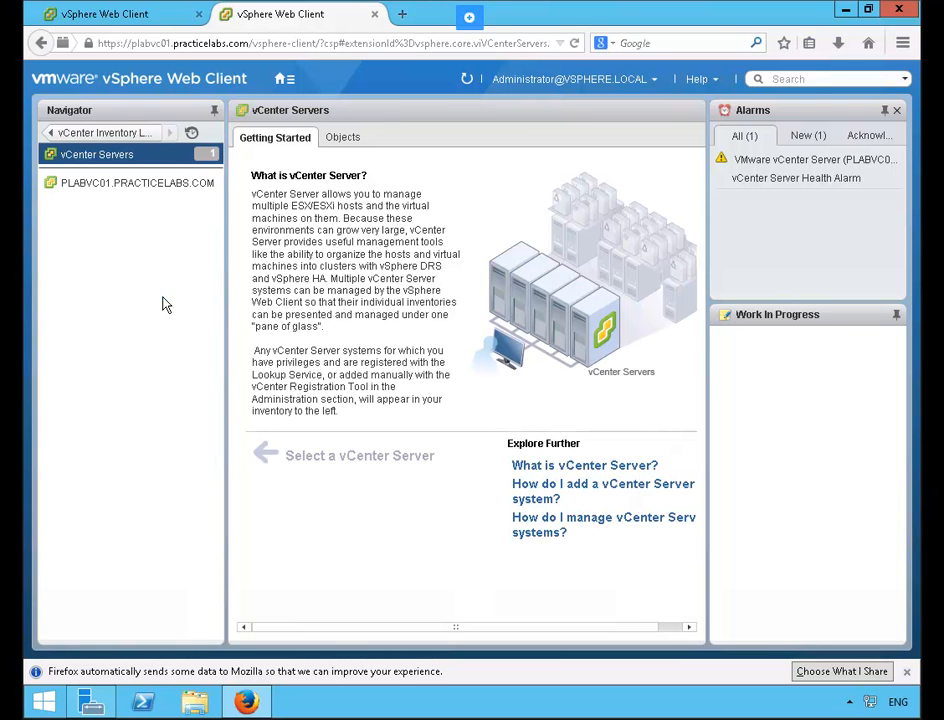
{"action": "left_click", "coordinate": [115, 184]}
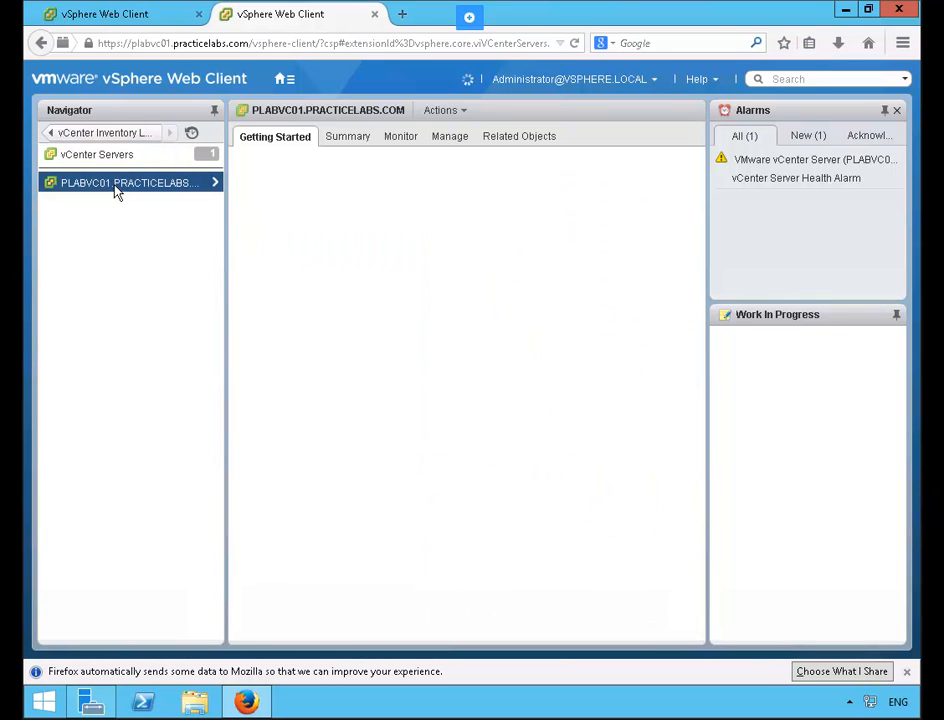
{"action": "left_click", "coordinate": [446, 140]}
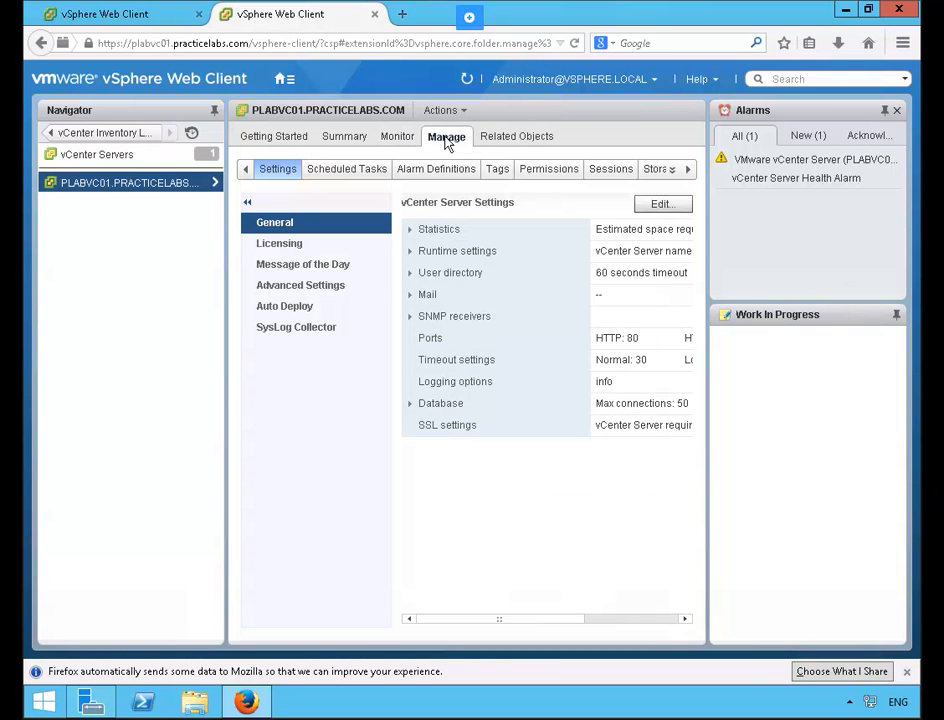
{"action": "left_click", "coordinate": [560, 172]}
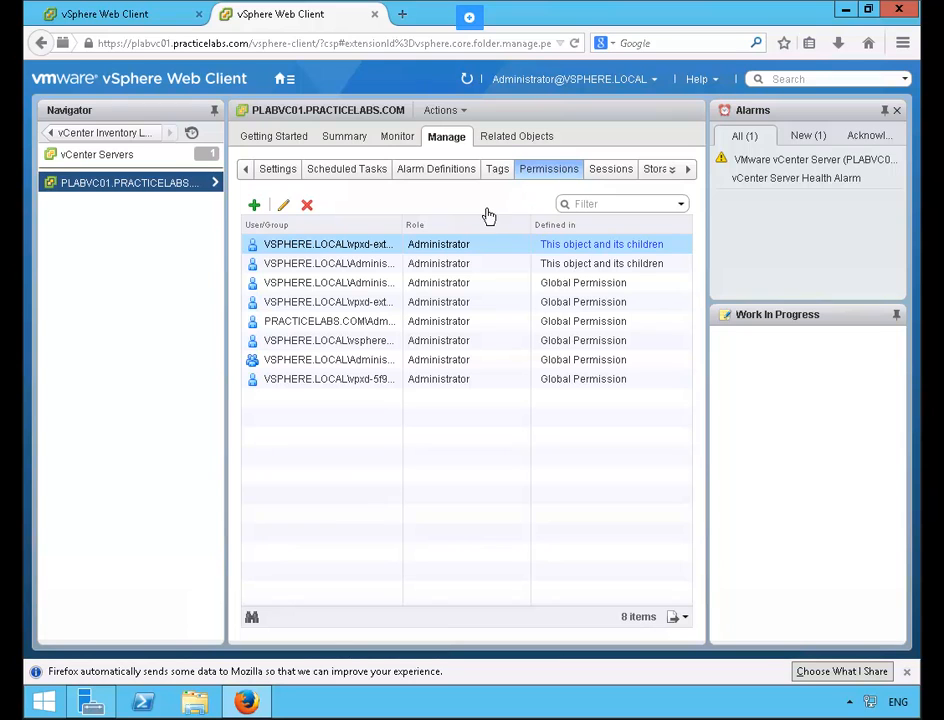
Start a new permission on the vCenter Server PLABVC01.PRACTICELABS.COM and add the PRACTICELABS domain's Guest account to it
{"action": "left_click", "coordinate": [255, 205]}
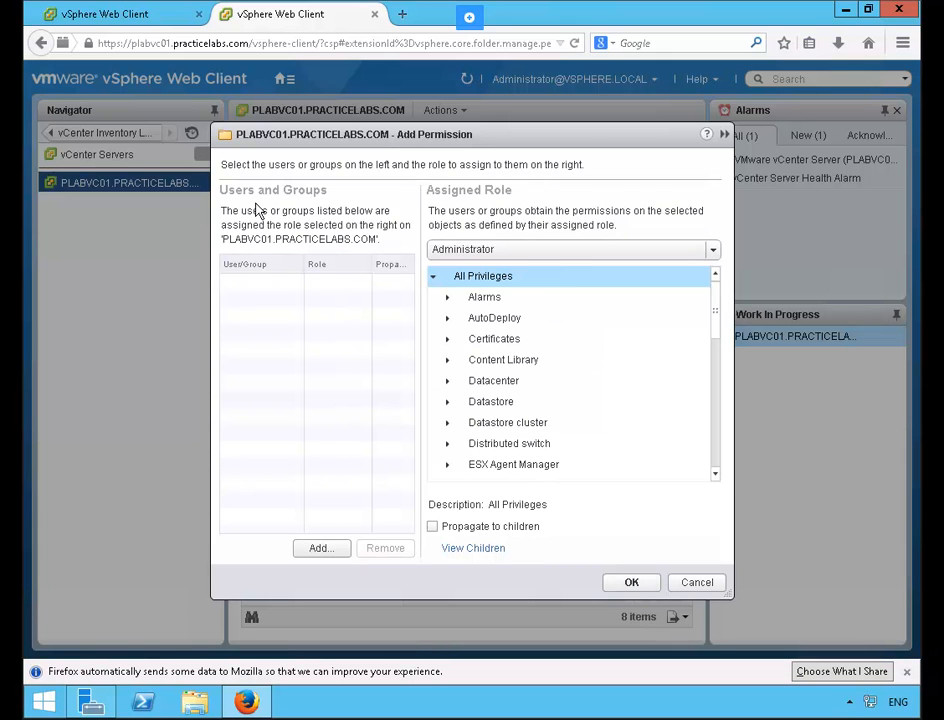
{"action": "left_click", "coordinate": [320, 548]}
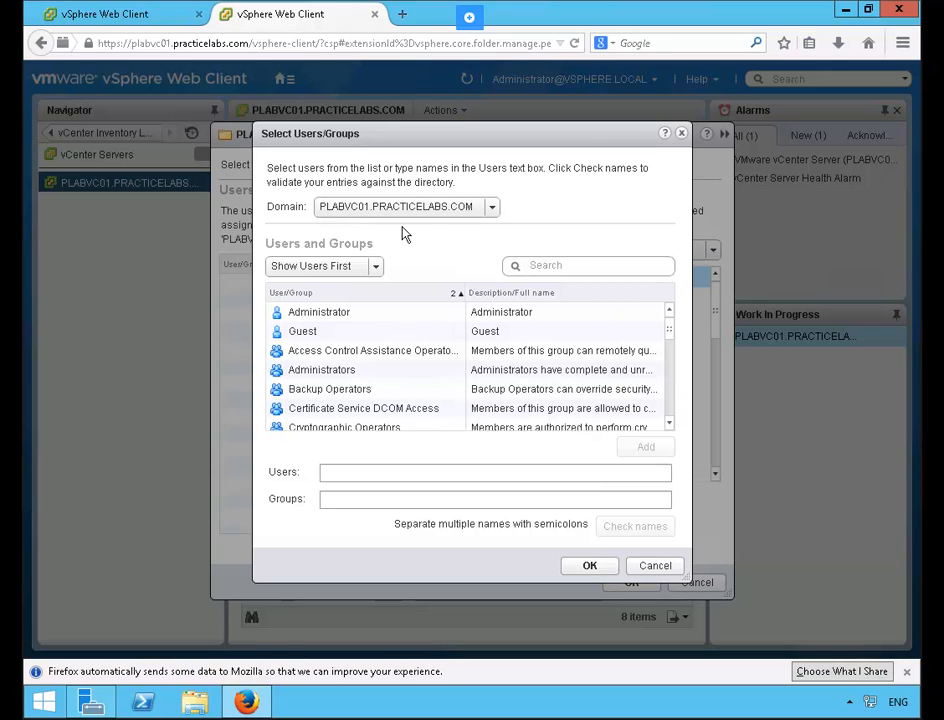
{"action": "left_click", "coordinate": [491, 213]}
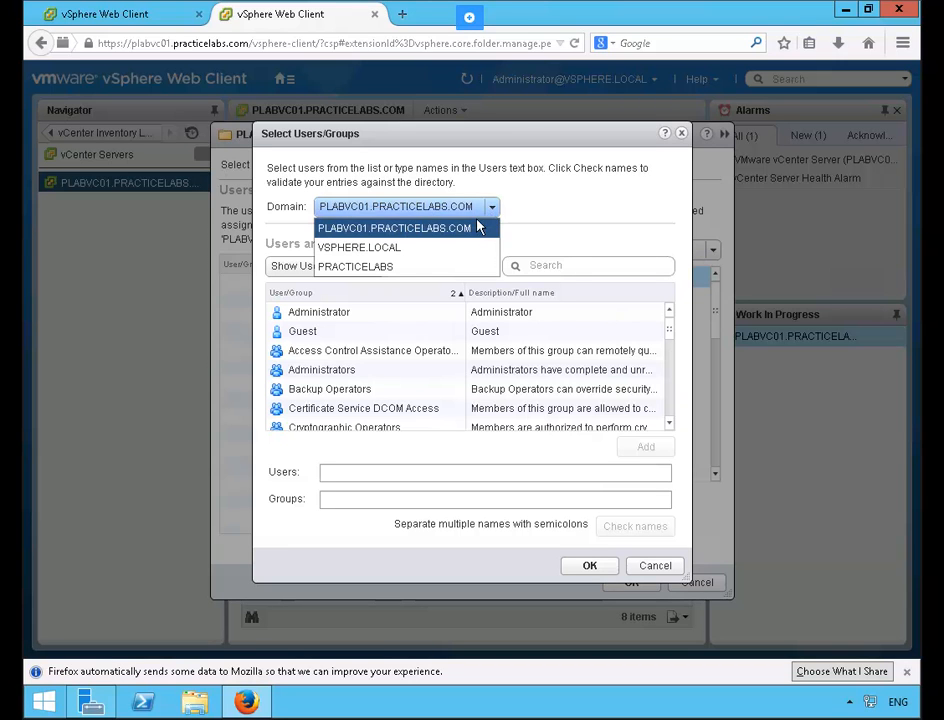
{"action": "left_click", "coordinate": [403, 268]}
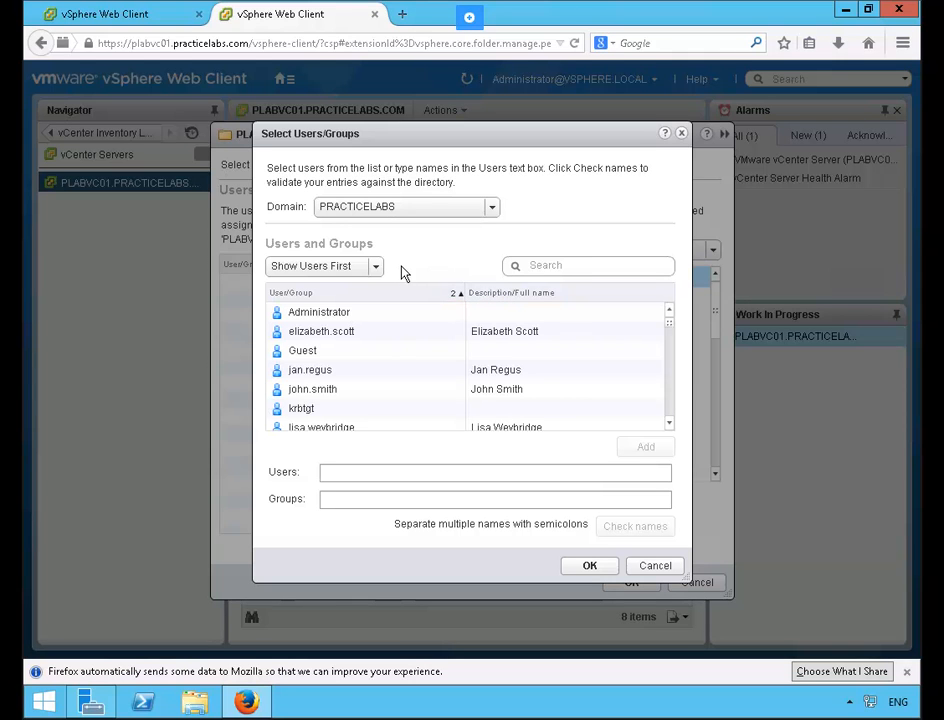
{"action": "left_click", "coordinate": [365, 369]}
{"action": "left_click", "coordinate": [341, 352]}
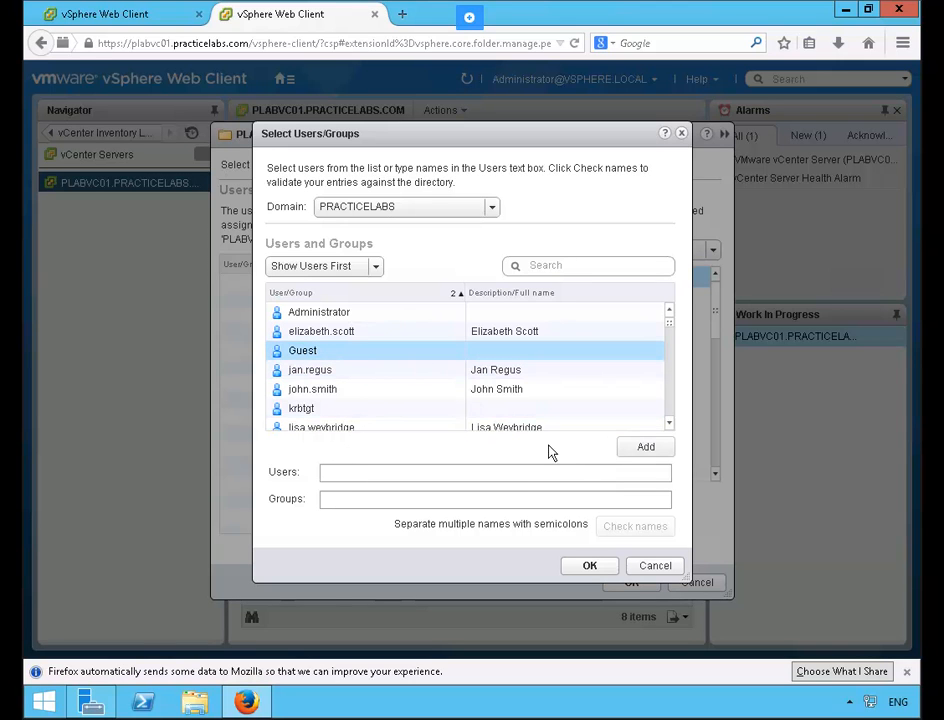
{"action": "left_click", "coordinate": [661, 449]}
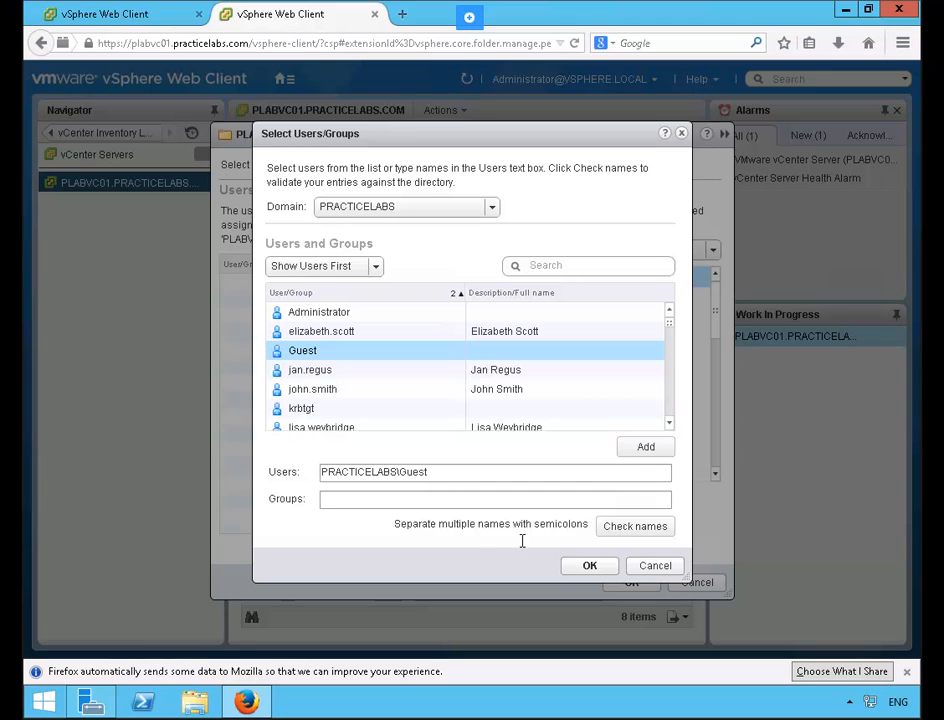
{"action": "left_click", "coordinate": [585, 566]}
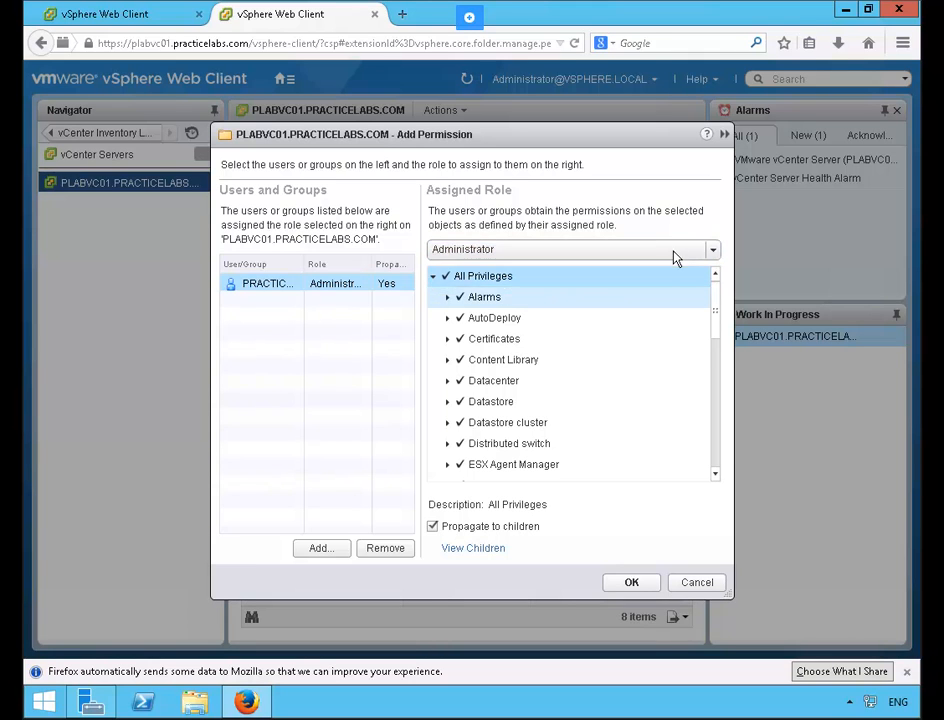
Assign the No access role to the Guest account, propagated to children, and save the new permission
{"action": "left_click", "coordinate": [714, 252]}
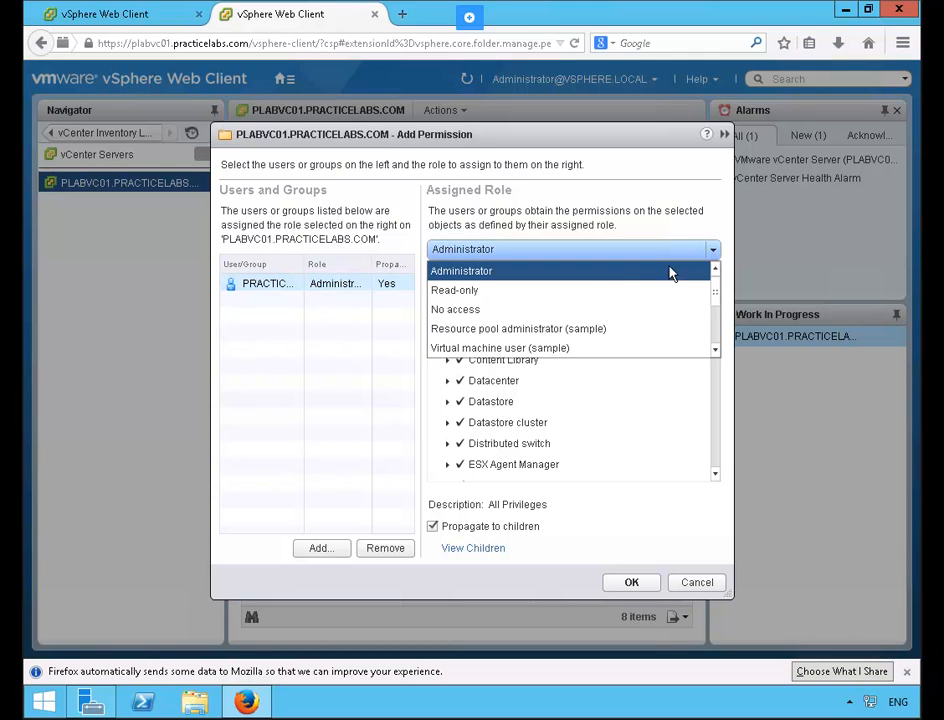
{"action": "left_click", "coordinate": [530, 312]}
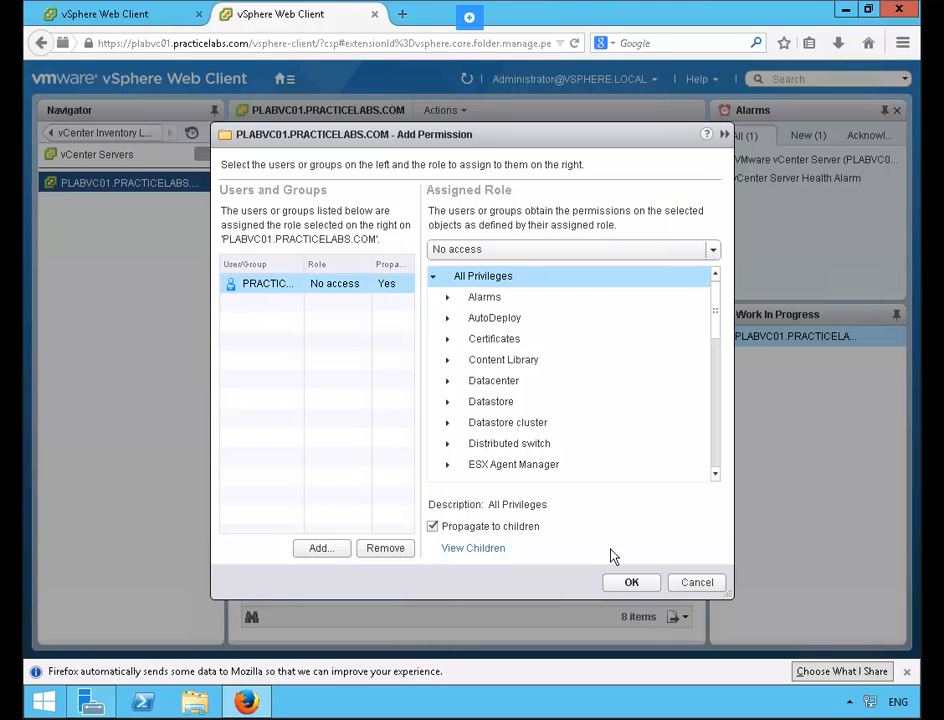
{"action": "left_click", "coordinate": [627, 584]}
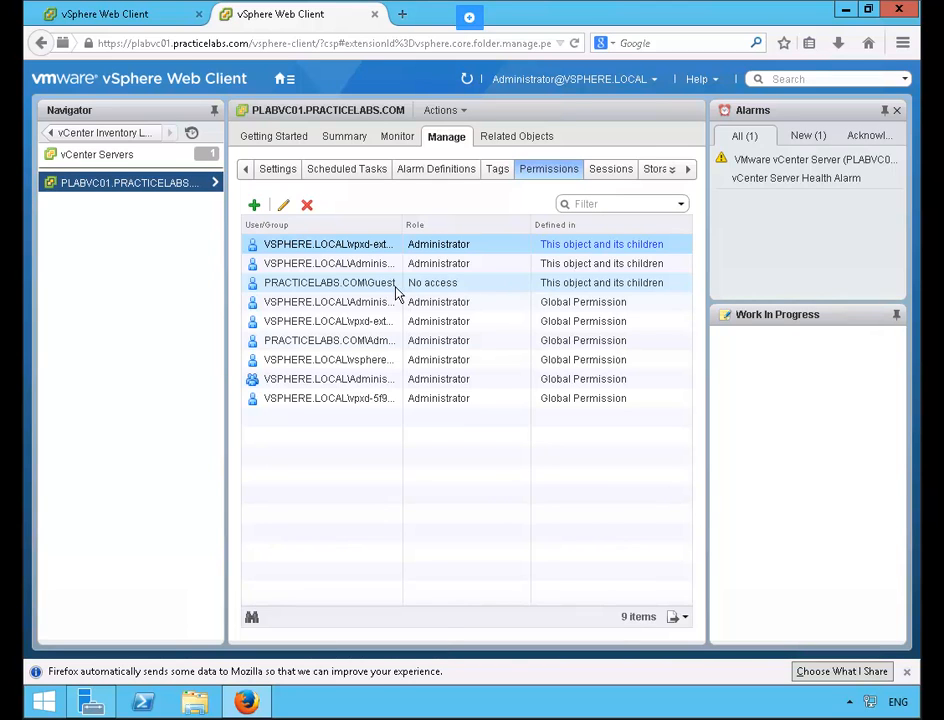
Change the role of the PRACTICELABS.COM Guest permission to Read-only
{"action": "right_click", "coordinate": [391, 290]}
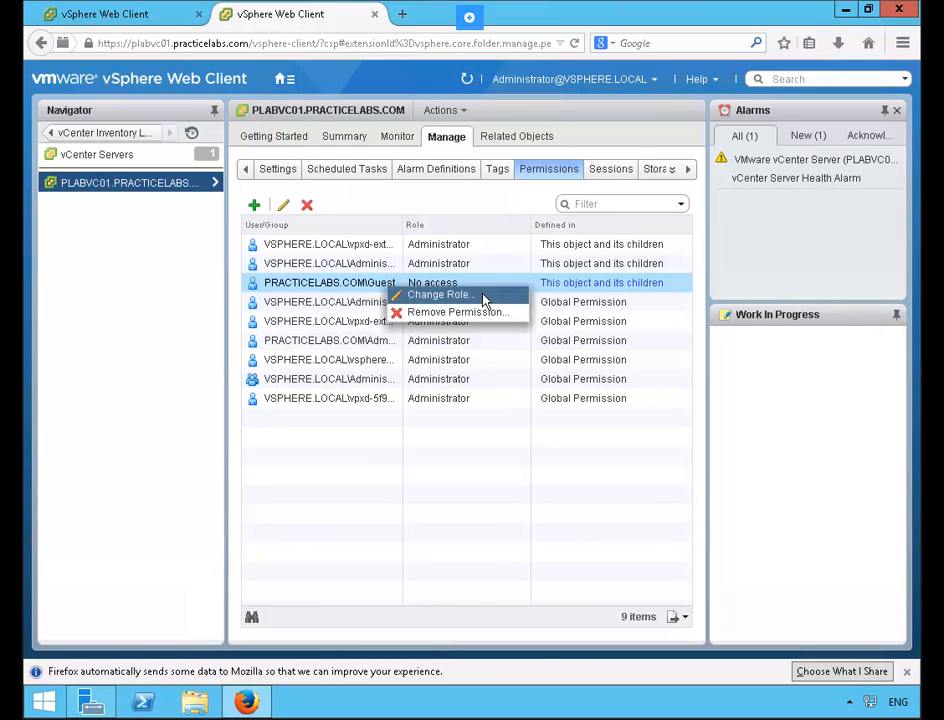
{"action": "left_click", "coordinate": [484, 297]}
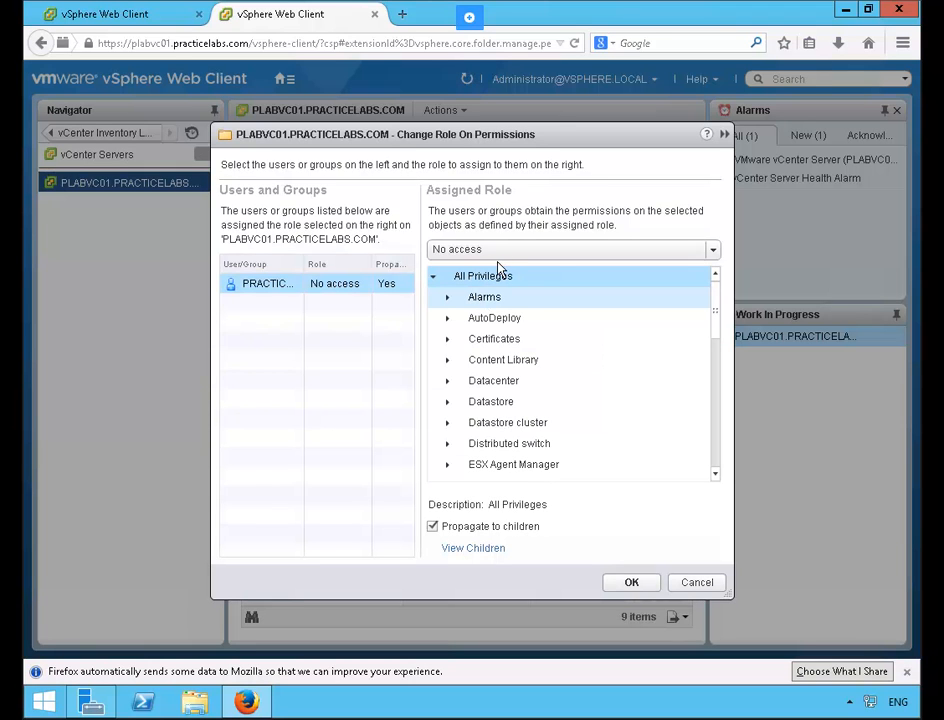
{"action": "left_click", "coordinate": [720, 255]}
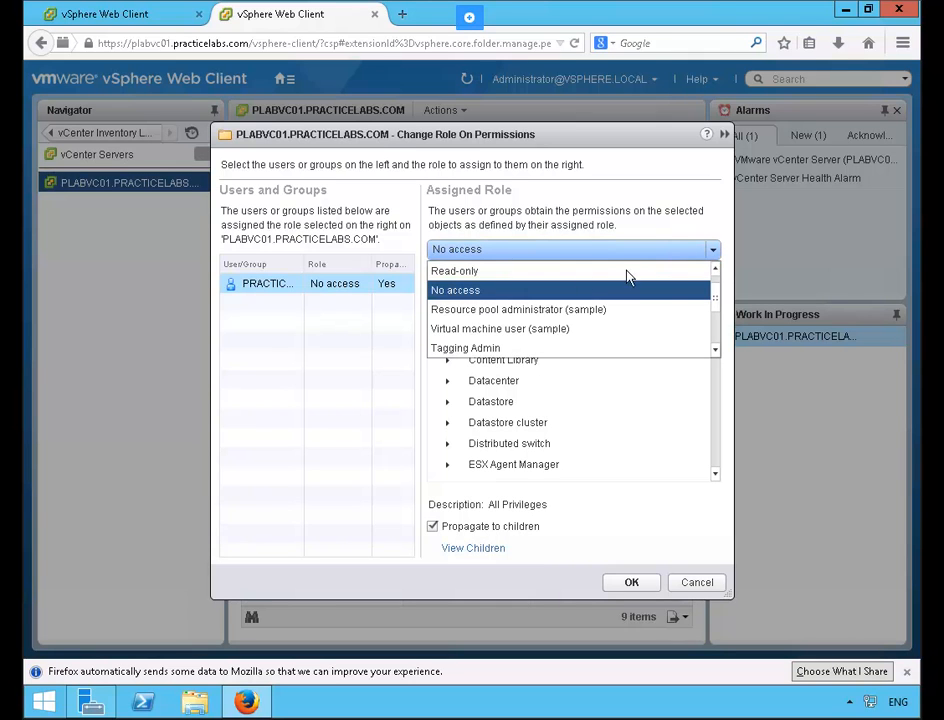
{"action": "left_click", "coordinate": [539, 271]}
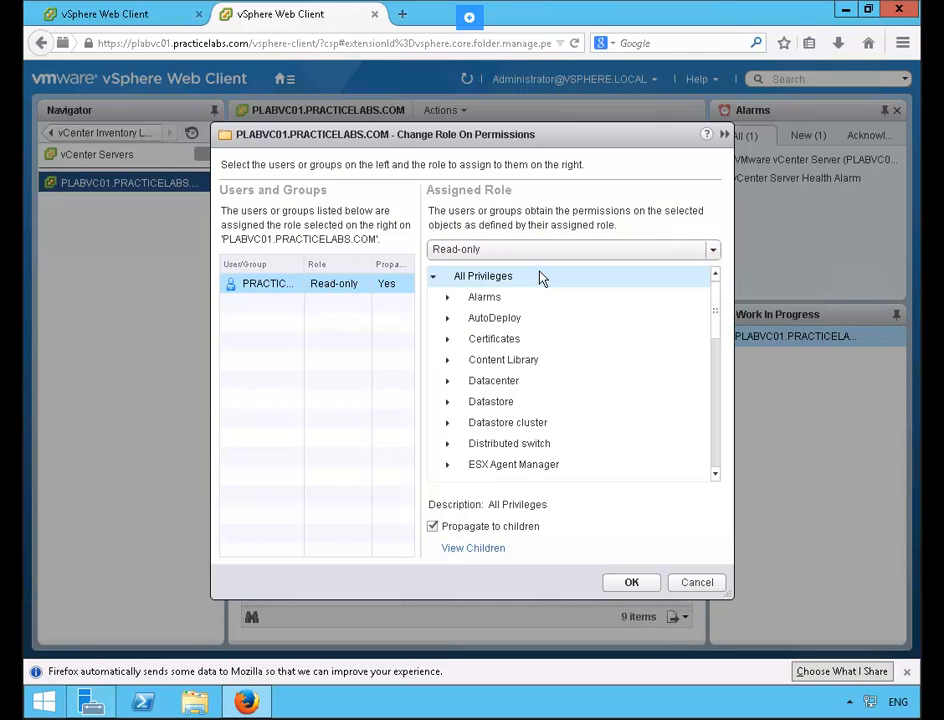
{"action": "left_click", "coordinate": [630, 584]}
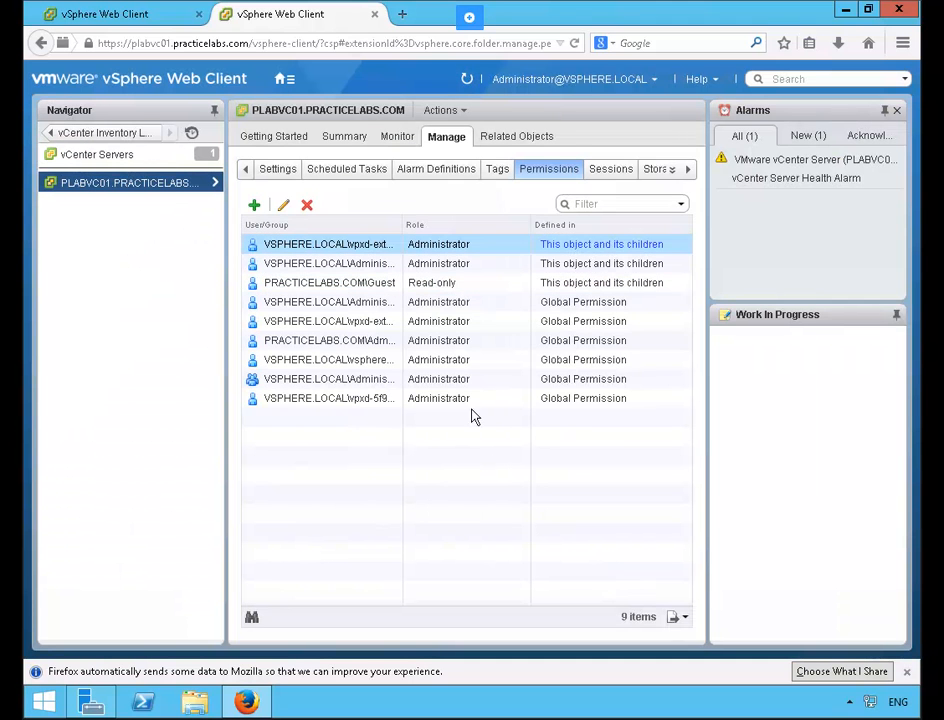
Remove the PRACTICELABS.COM Guest permission from the vCenter Server and confirm the deletion
{"action": "left_click", "coordinate": [388, 288]}
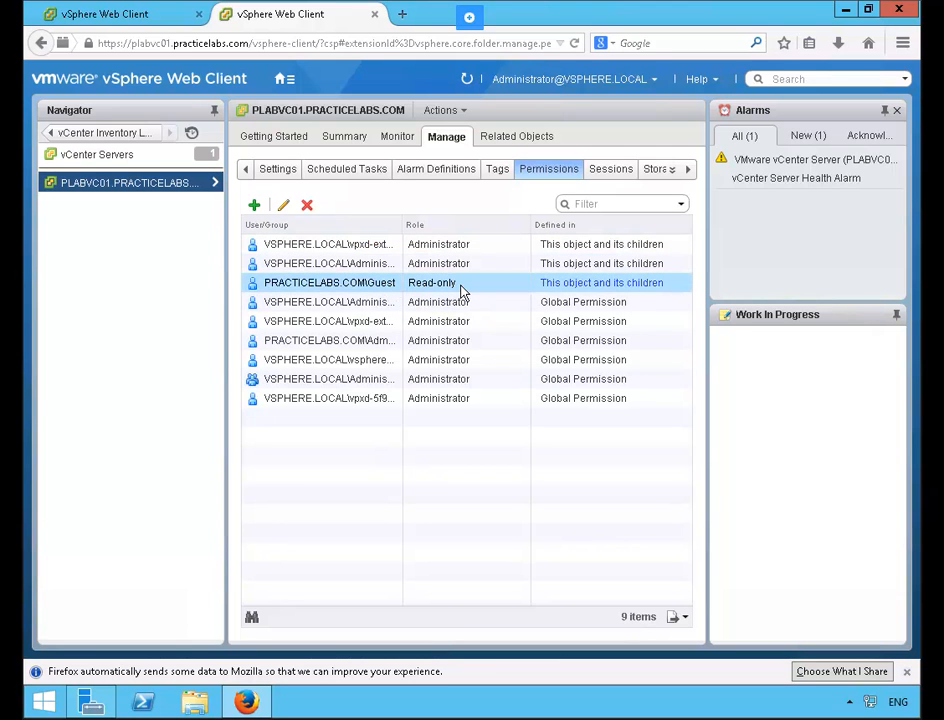
{"action": "right_click", "coordinate": [343, 289]}
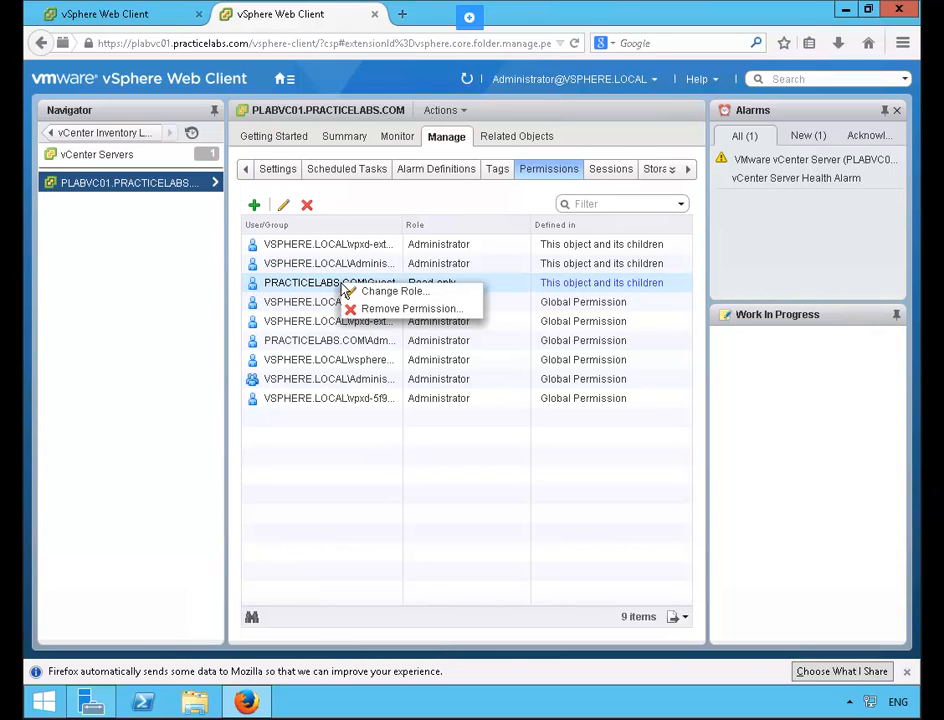
{"action": "left_click", "coordinate": [452, 312]}
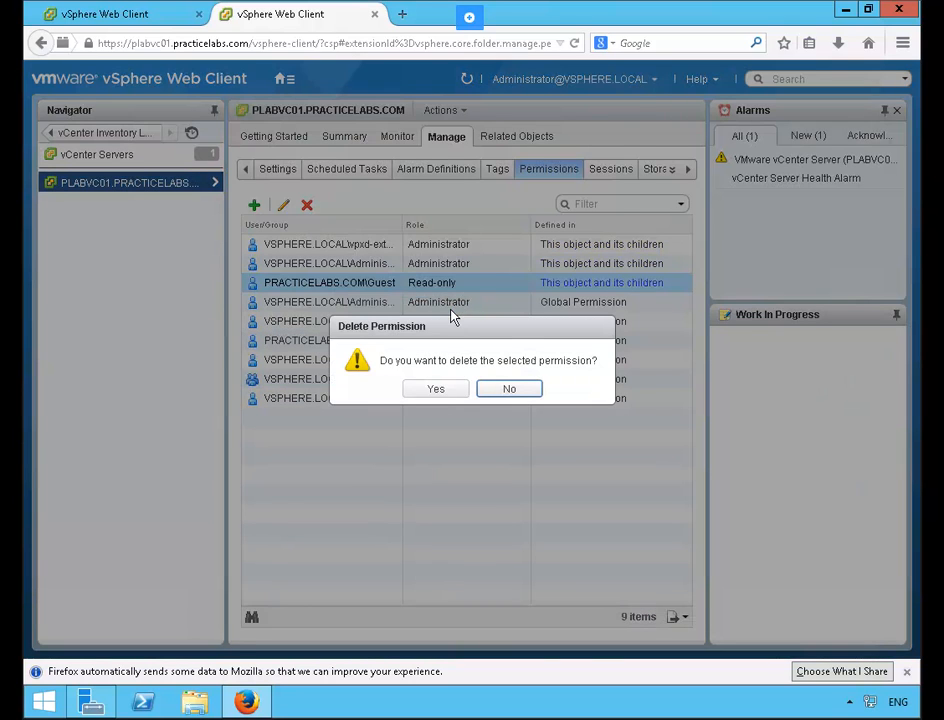
{"action": "left_click", "coordinate": [437, 389]}
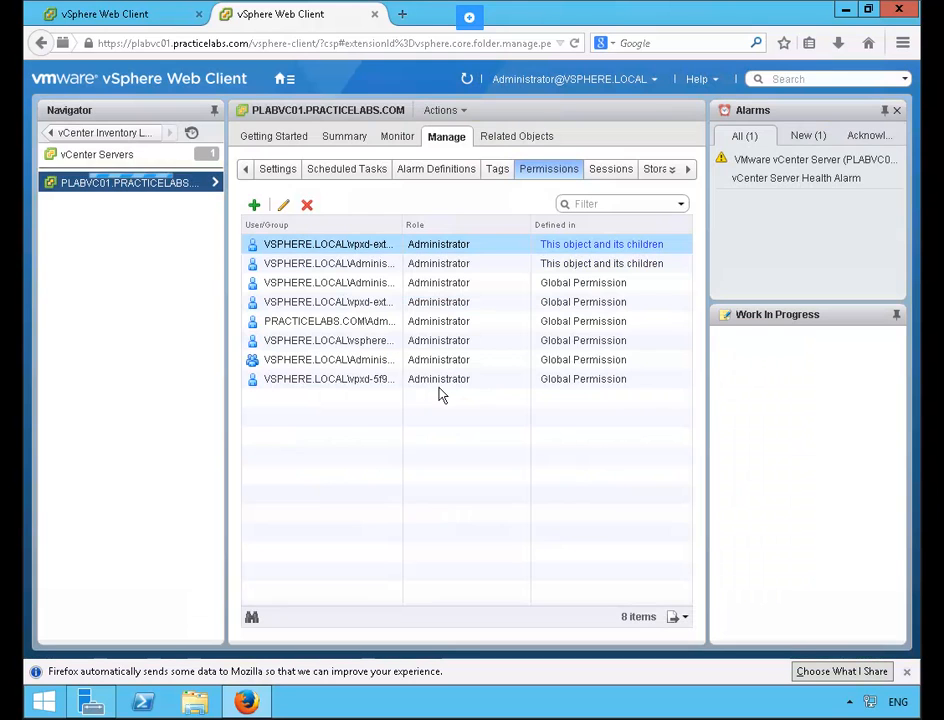